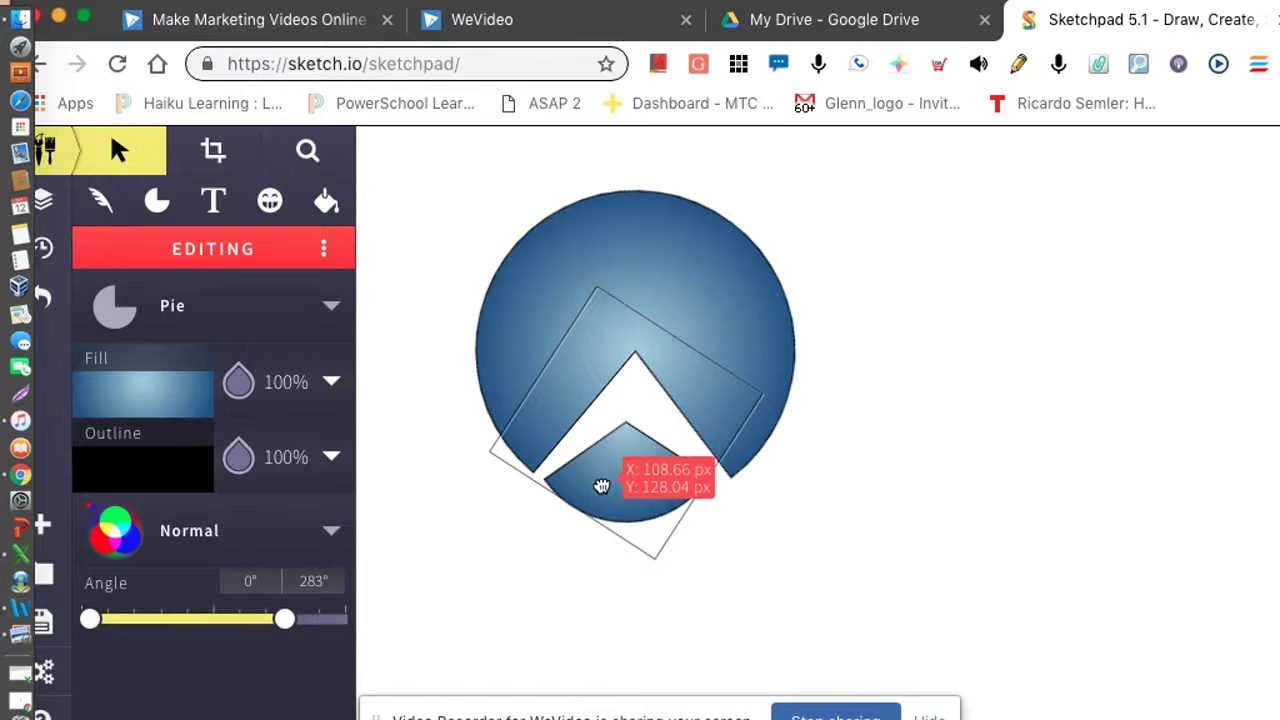
# Step: Place a NKHAWORK text box next to the blue pie logo and widen it to fit one line
pyautogui.press('t')
pyautogui.click(1058, 470)
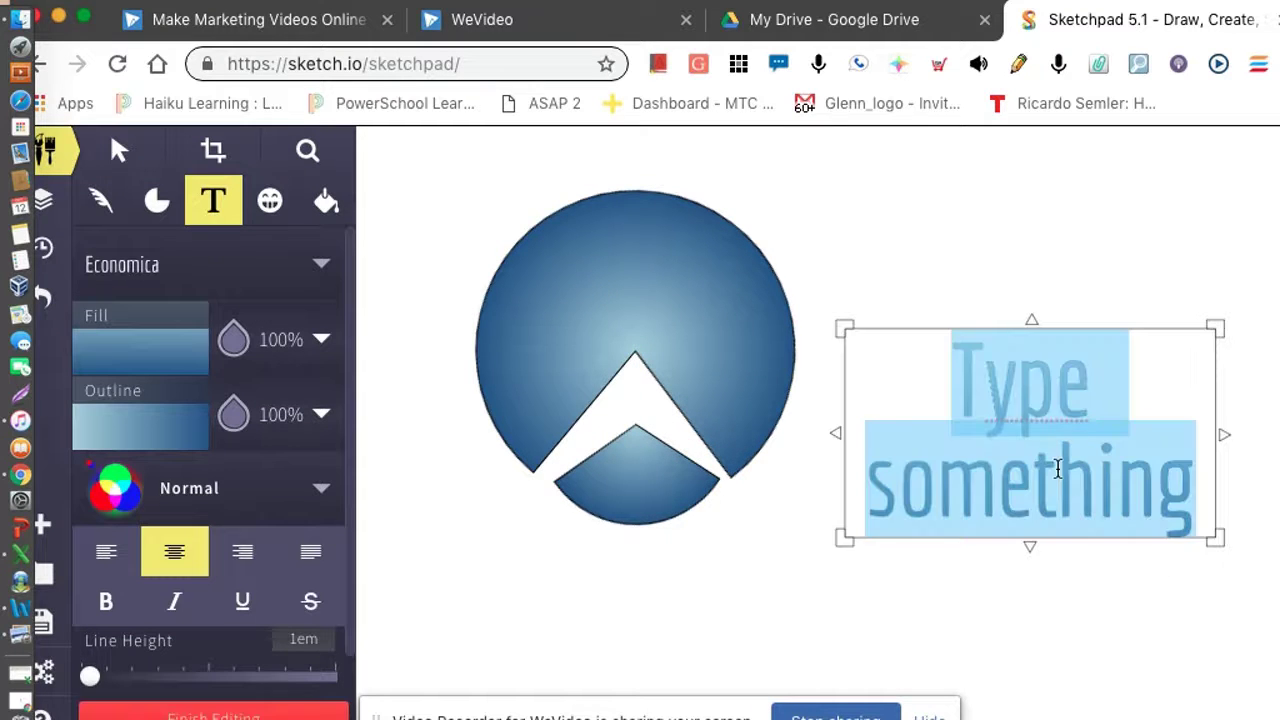
pyautogui.write('NKHAWORK')
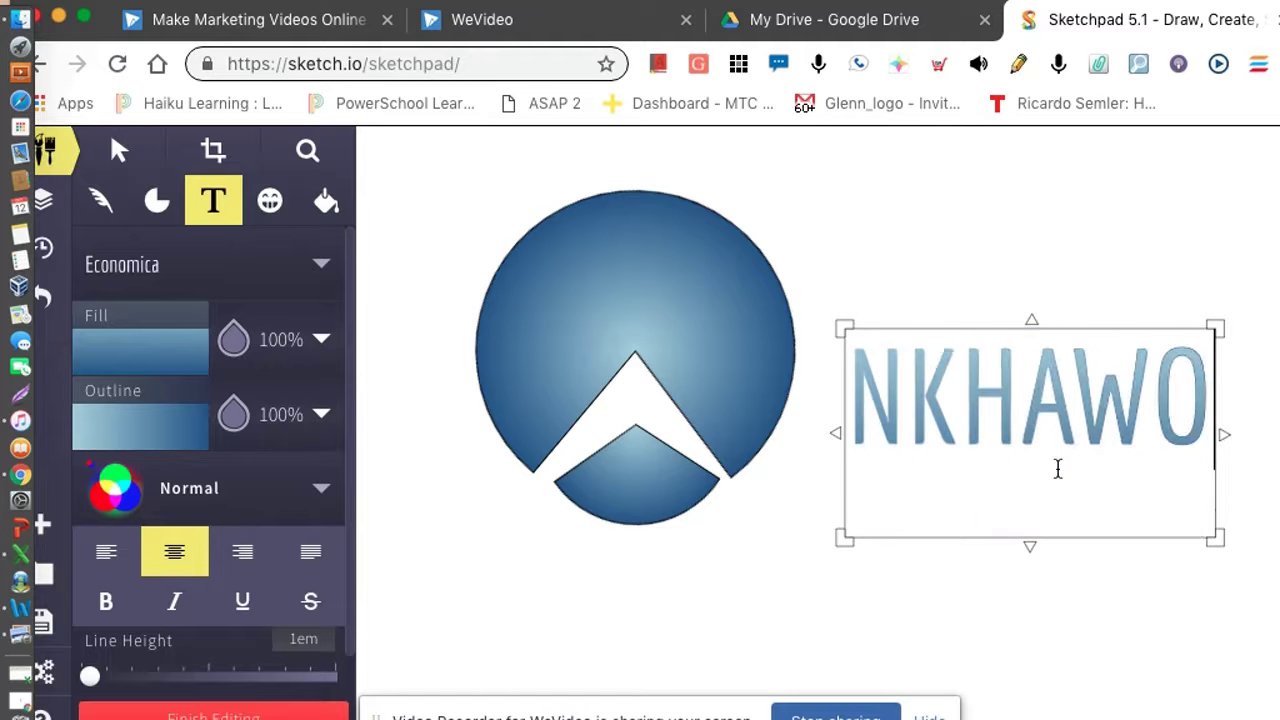
pyautogui.moveTo(1232, 432); pyautogui.dragTo(1258, 430)
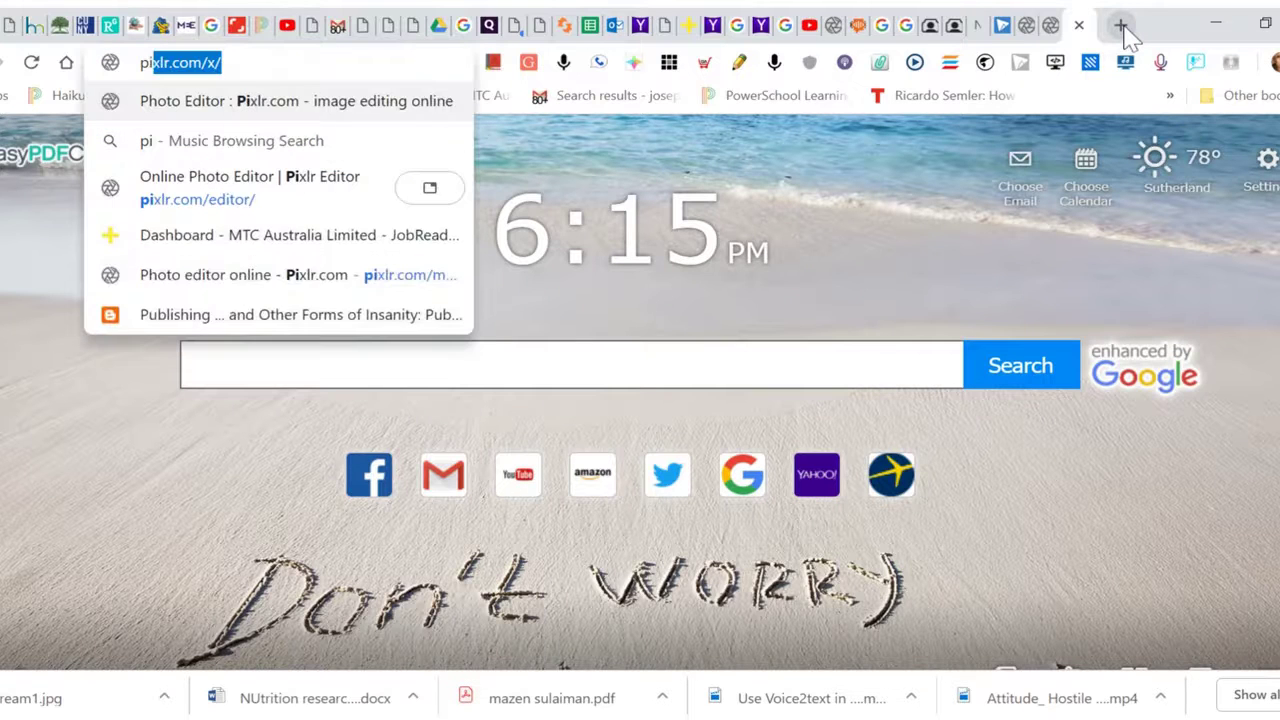
# Step: Enter pixlr in the new tab's address bar to bring up the pixlr.com suggestion
pyautogui.write('r')
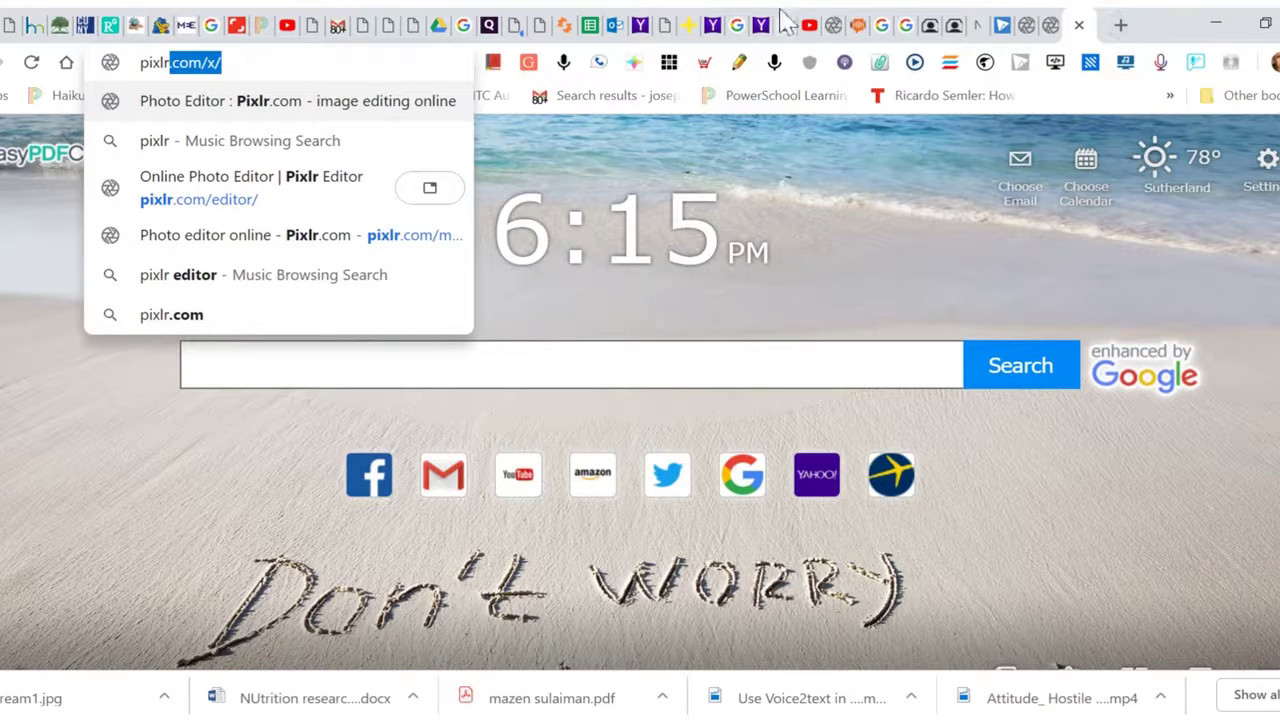
# Step: Go to the Pixlr Photo Editor site and choose to open an image from the computer
pyautogui.click(429, 112)
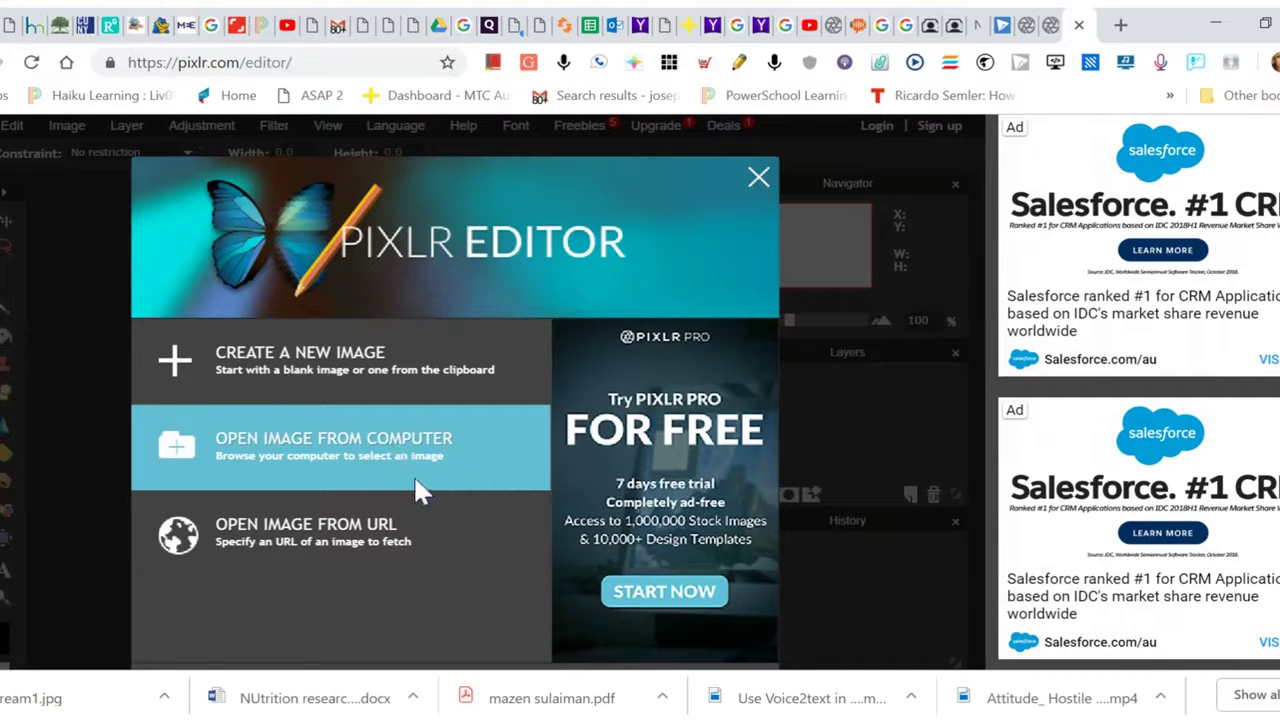
pyautogui.click(306, 448)
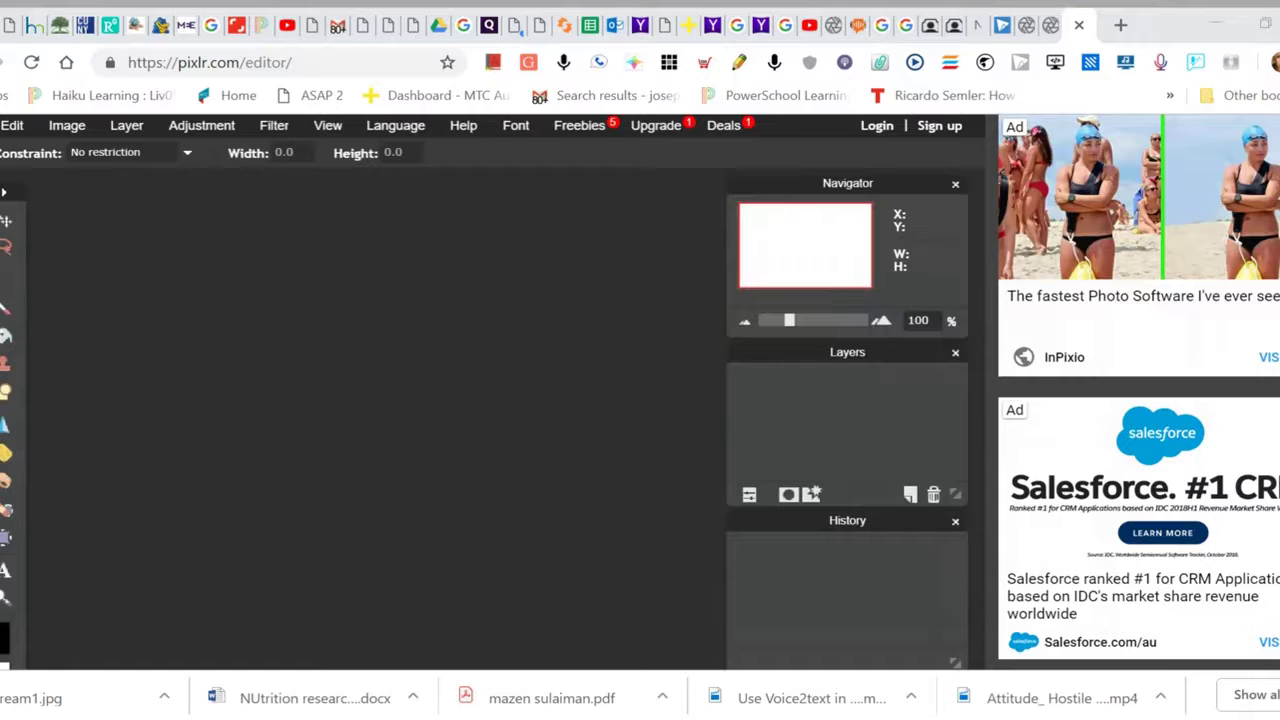
# Step: Open the kangaroo photo and rename its Background layer to 'kangaroo layer'
pyautogui.press('Return')
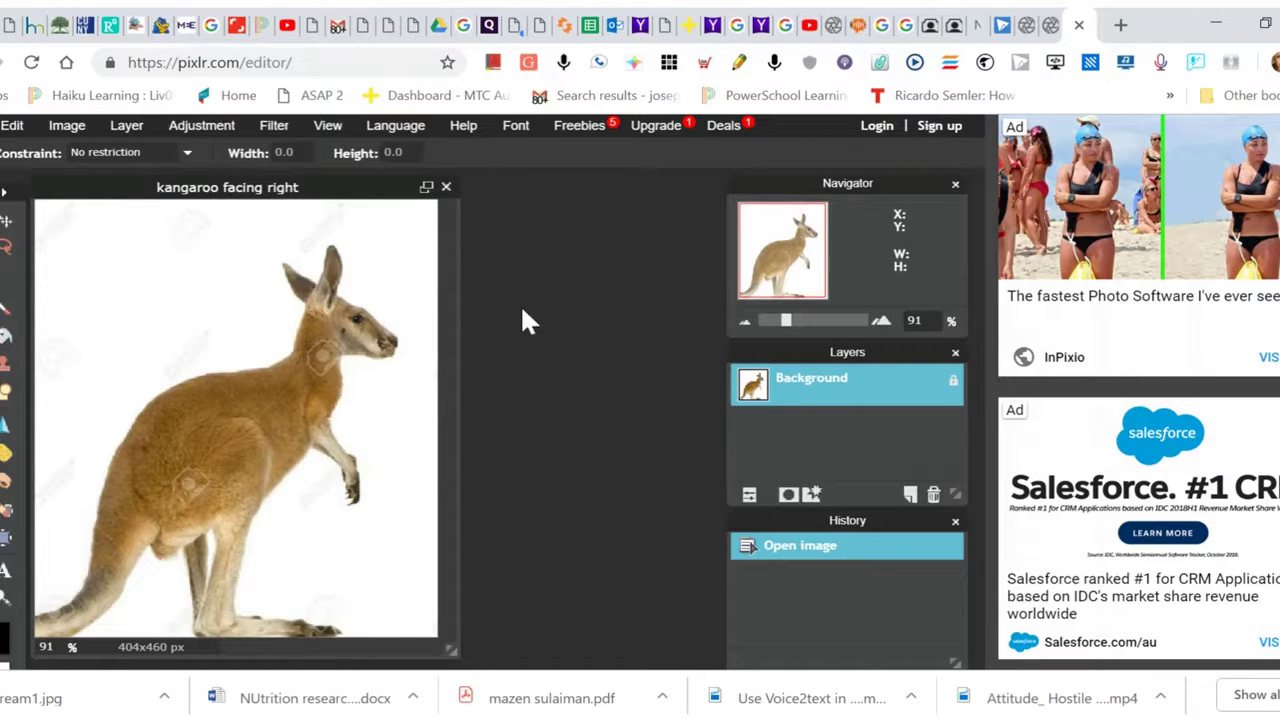
pyautogui.doubleClick(838, 385)
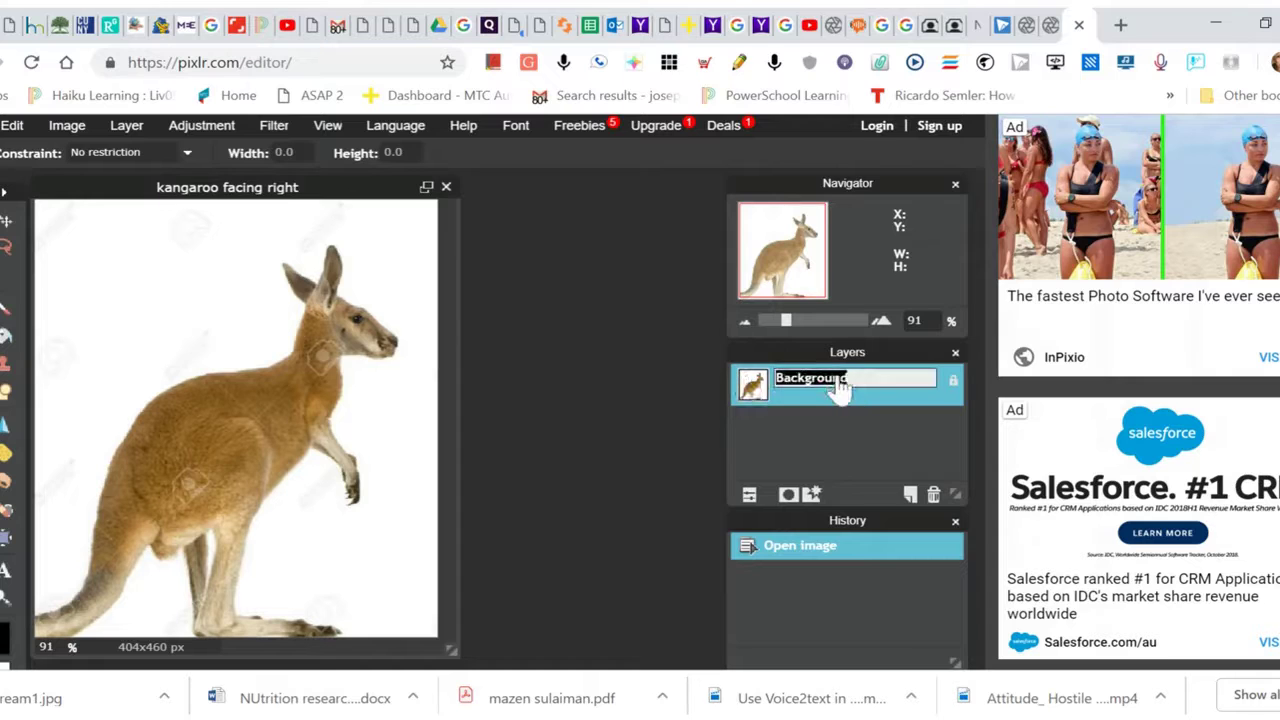
pyautogui.press('BackSpace')
pyautogui.write('kangaroo layer')
pyautogui.click(857, 398)
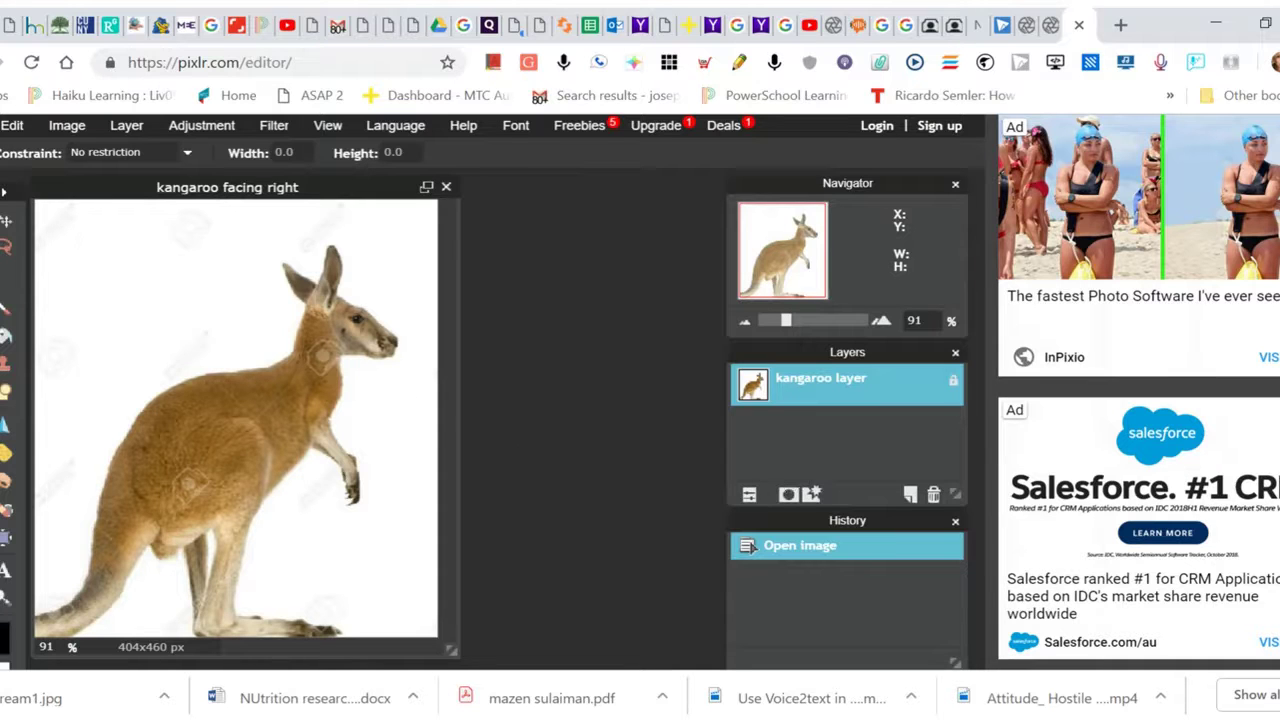
# Step: Open the ant photo as a new layer and rename Layer 1 to 'ant layer'
pyautogui.click(132, 137)
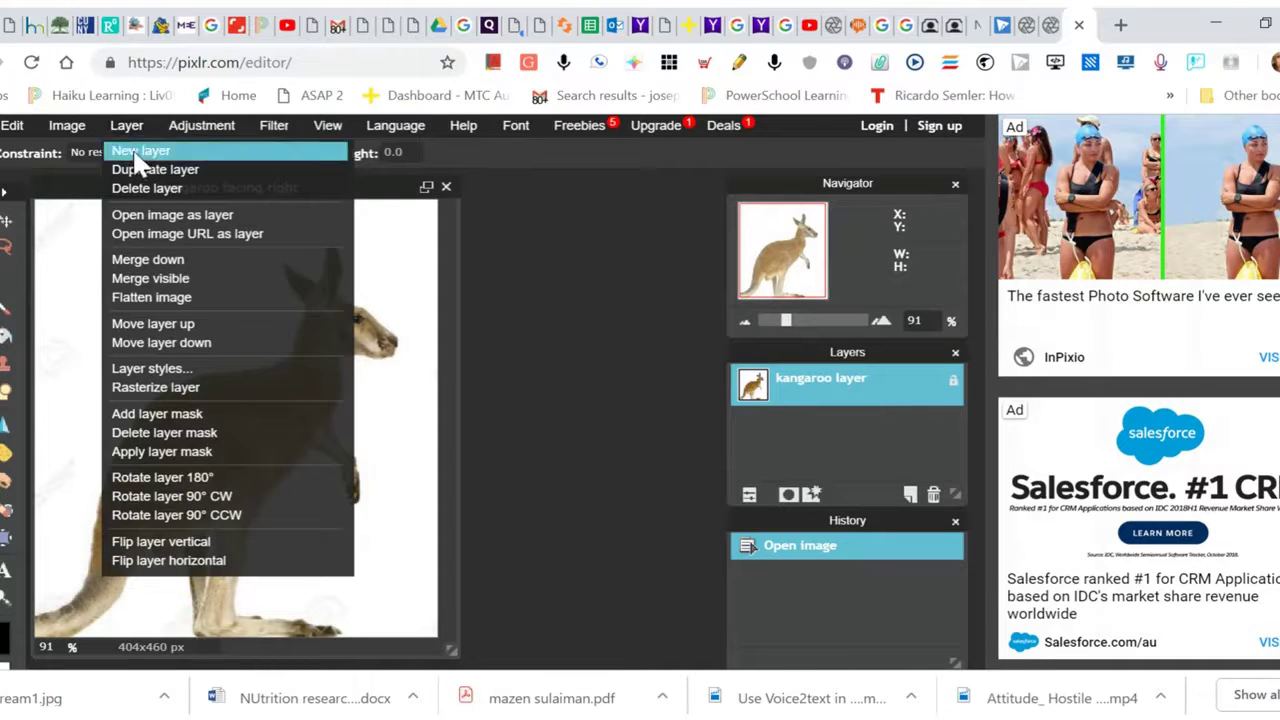
pyautogui.click(146, 218)
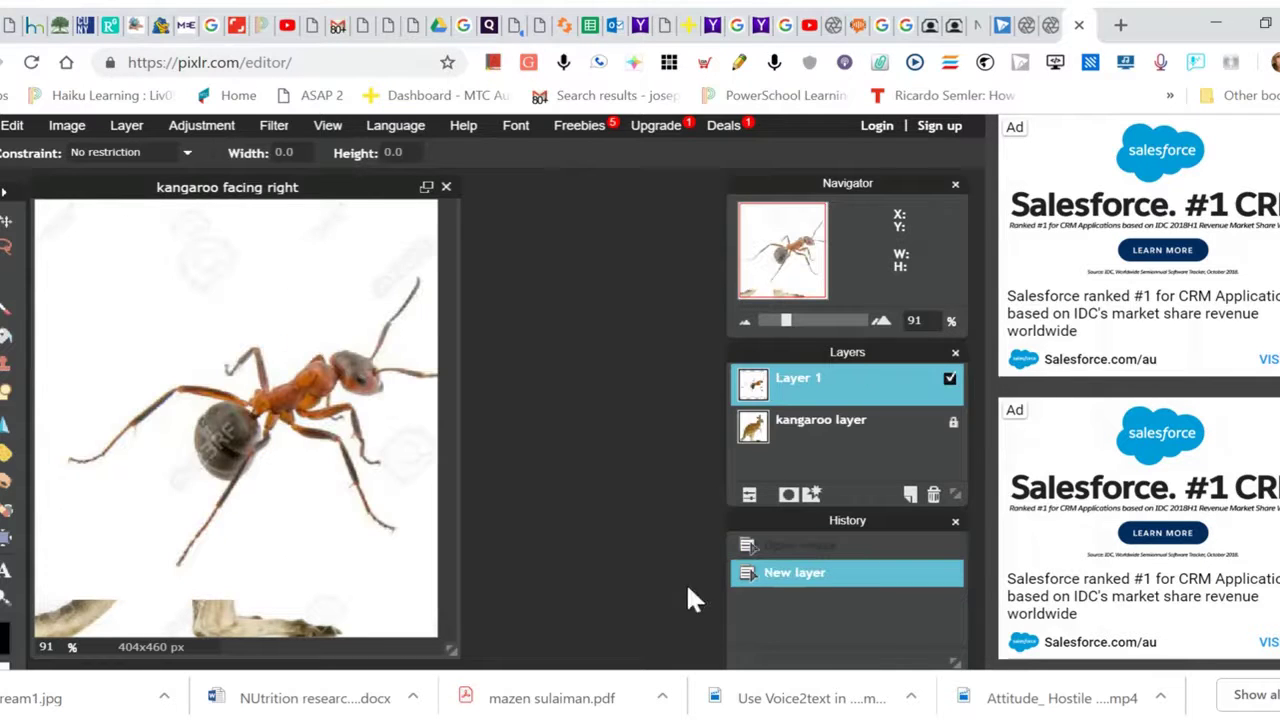
pyautogui.doubleClick(824, 390)
pyautogui.press('BackSpace')
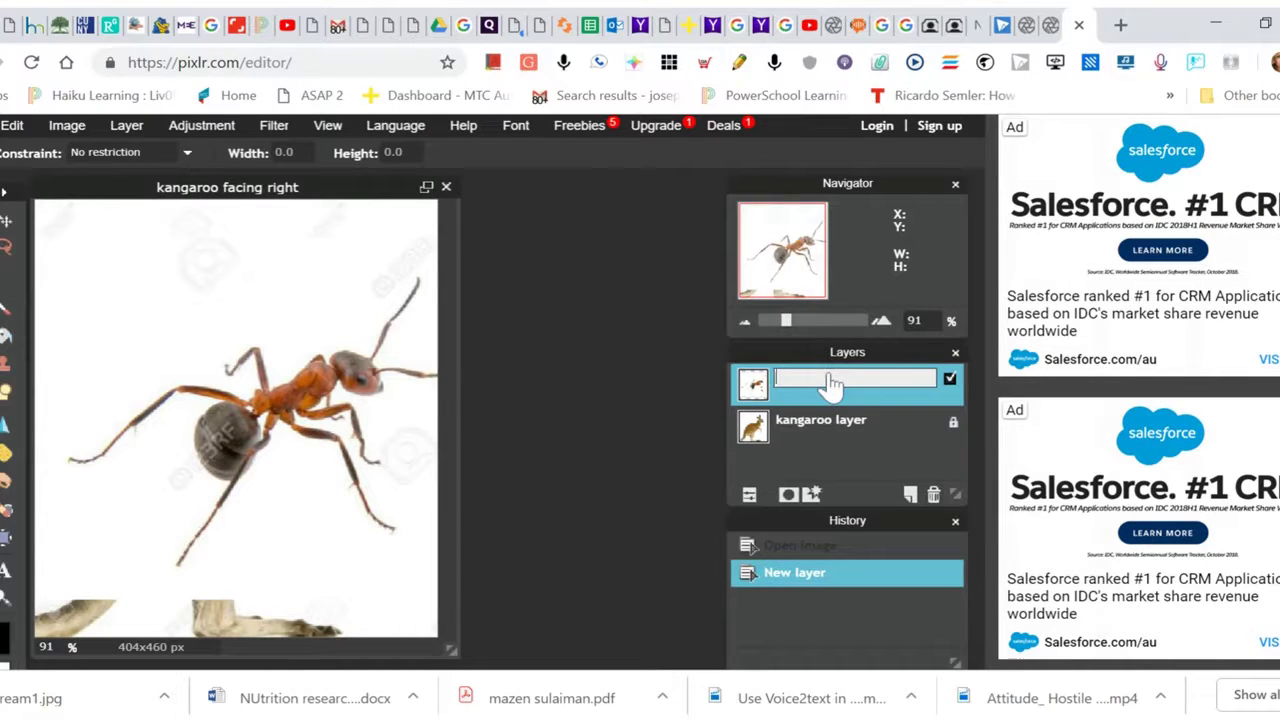
pyautogui.write('ant layer')
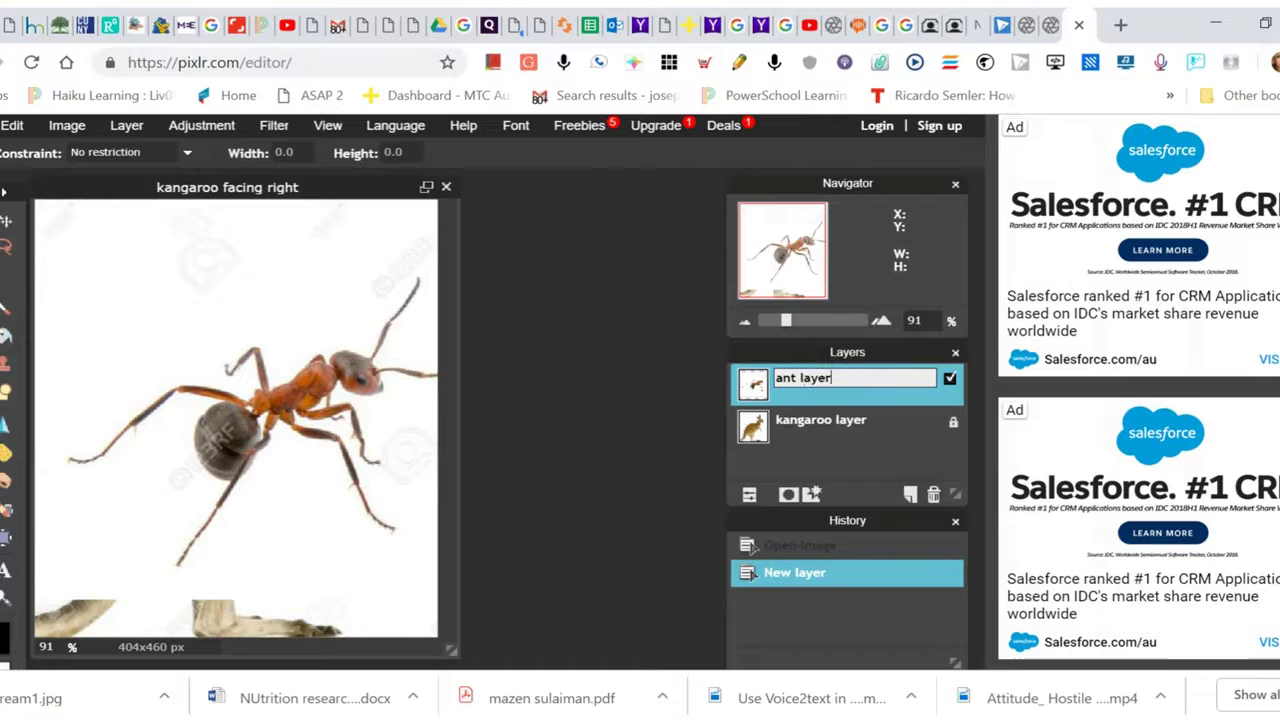
pyautogui.click(903, 408)
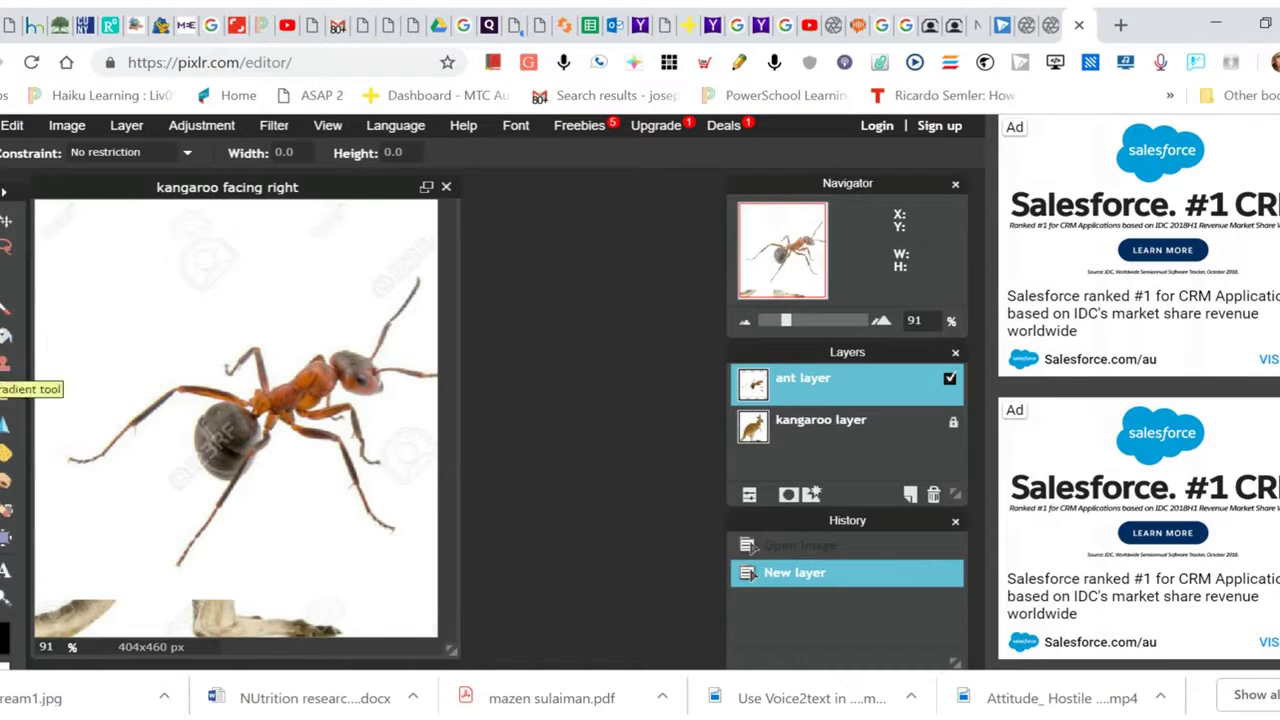
# Step: Erase the ant's abdomen and white background to reveal the kangaroo's fur and tail
pyautogui.click(6, 340)
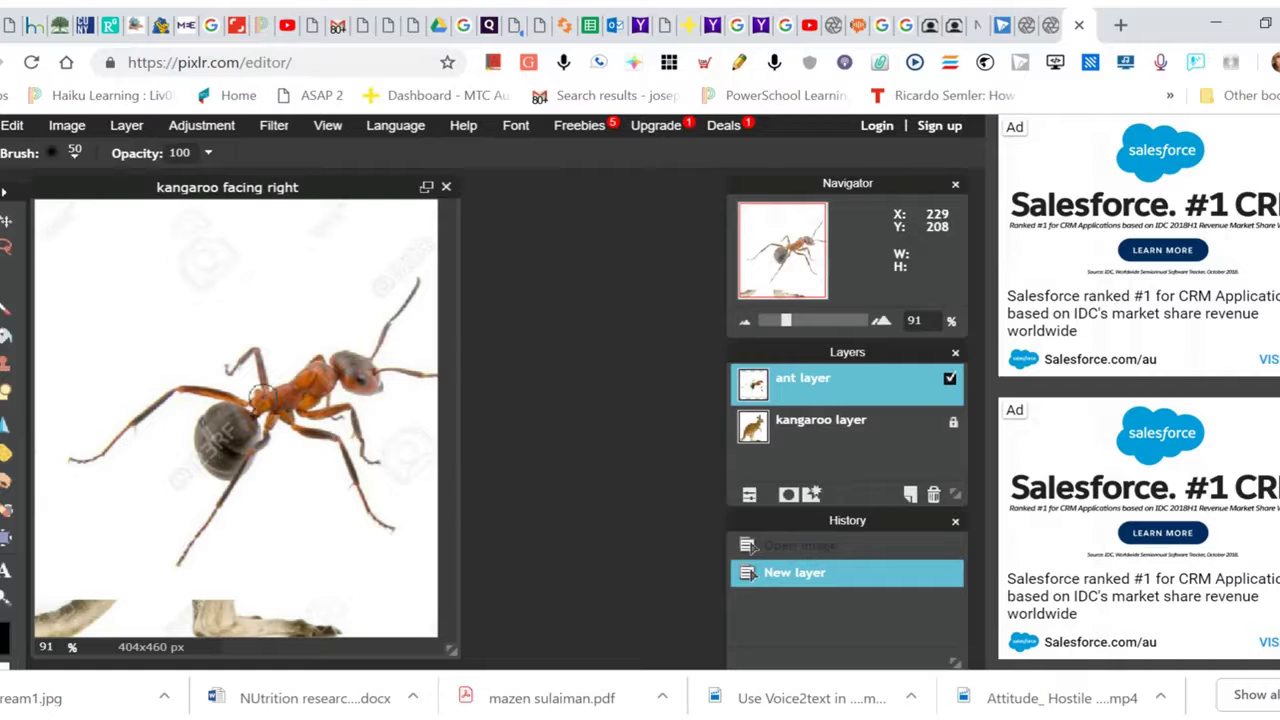
pyautogui.moveTo(262, 398)
pyautogui.mouseDown()
pyautogui.moveTo(208, 394)
pyautogui.moveTo(113, 417)
pyautogui.moveTo(62, 491)
pyautogui.moveTo(132, 438)
pyautogui.moveTo(124, 394)
pyautogui.mouseUp()
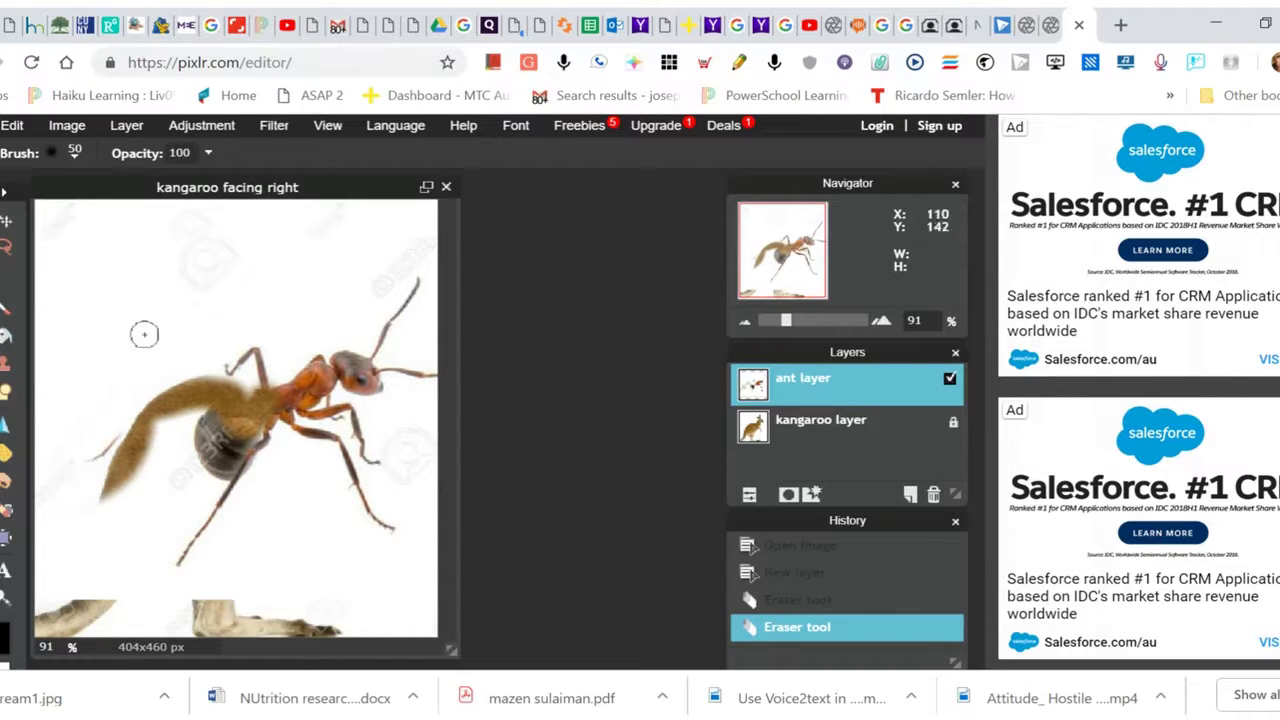
pyautogui.moveTo(85, 458)
pyautogui.mouseDown()
pyautogui.moveTo(128, 426)
pyautogui.moveTo(190, 419)
pyautogui.moveTo(160, 455)
pyautogui.mouseUp()
pyautogui.moveTo(227, 390)
pyautogui.mouseDown()
pyautogui.moveTo(245, 428)
pyautogui.moveTo(216, 436)
pyautogui.moveTo(255, 442)
pyautogui.moveTo(220, 499)
pyautogui.moveTo(255, 447)
pyautogui.moveTo(236, 500)
pyautogui.moveTo(182, 561)
pyautogui.moveTo(208, 623)
pyautogui.moveTo(225, 500)
pyautogui.moveTo(188, 538)
pyautogui.moveTo(181, 478)
pyautogui.moveTo(119, 510)
pyautogui.moveTo(80, 640)
pyautogui.moveTo(174, 487)
pyautogui.moveTo(115, 548)
pyautogui.moveTo(127, 509)
pyautogui.moveTo(180, 465)
pyautogui.moveTo(192, 518)
pyautogui.moveTo(177, 471)
pyautogui.moveTo(153, 504)
pyautogui.moveTo(181, 491)
pyautogui.mouseUp()
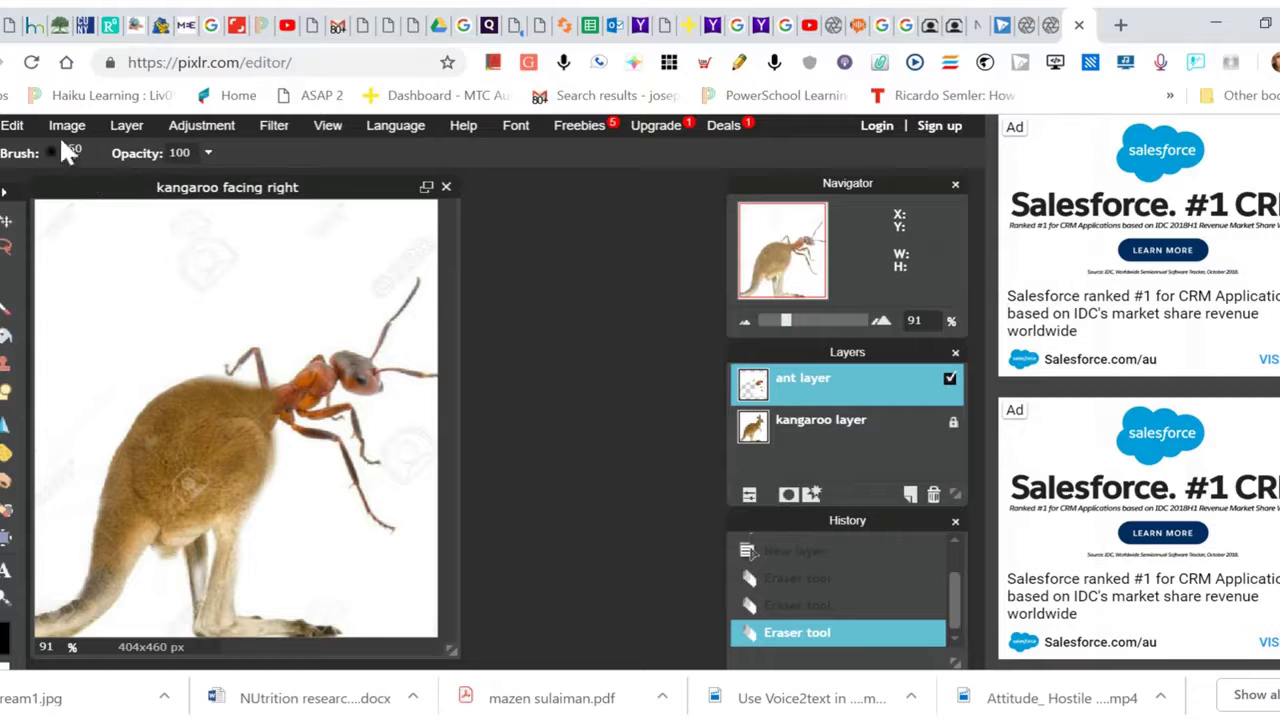
# Step: Free-transform the ant layer, enlarging it up-right and nudging it onto the kangaroo's shoulders
pyautogui.click(12, 127)
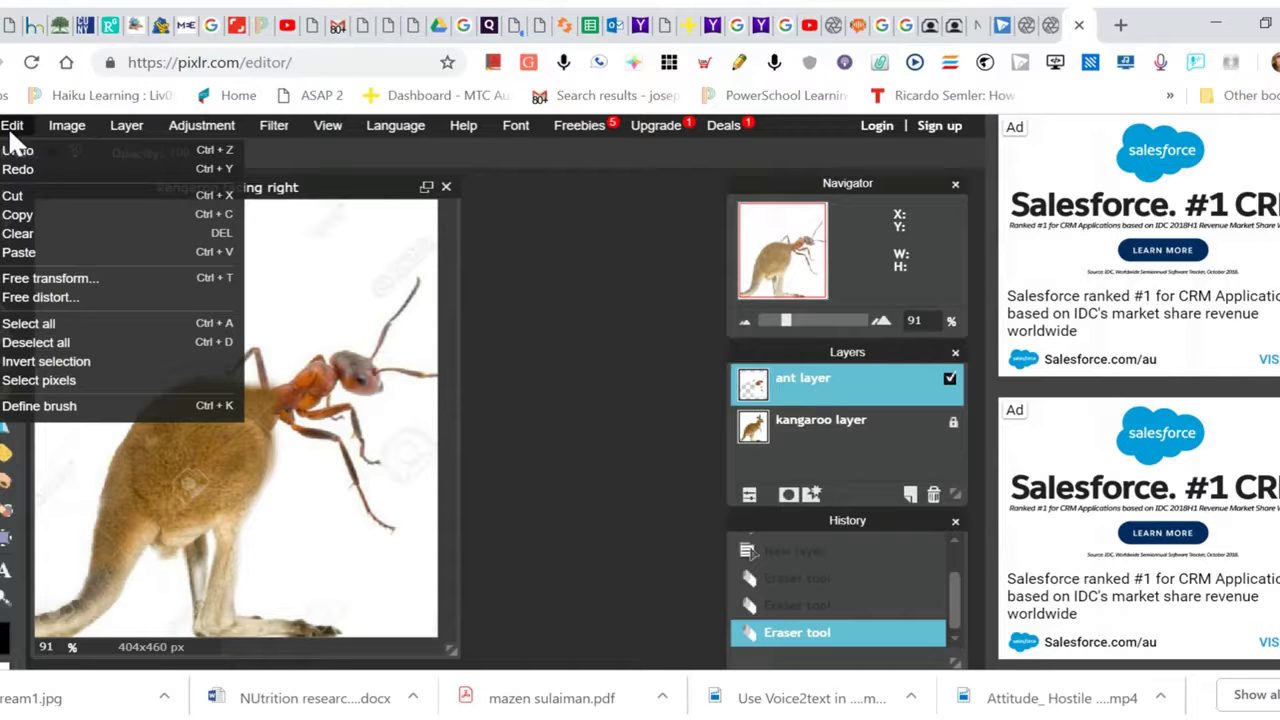
pyautogui.click(33, 280)
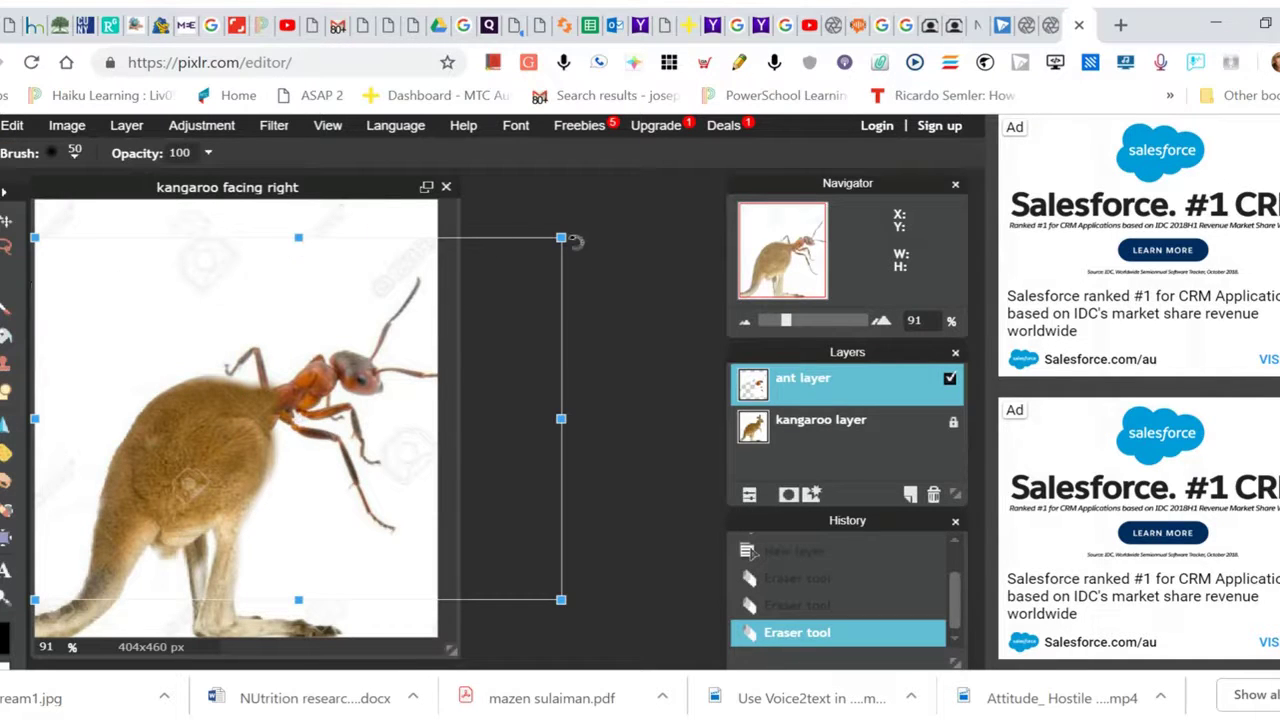
pyautogui.moveTo(562, 239); pyautogui.dragTo(610, 203)
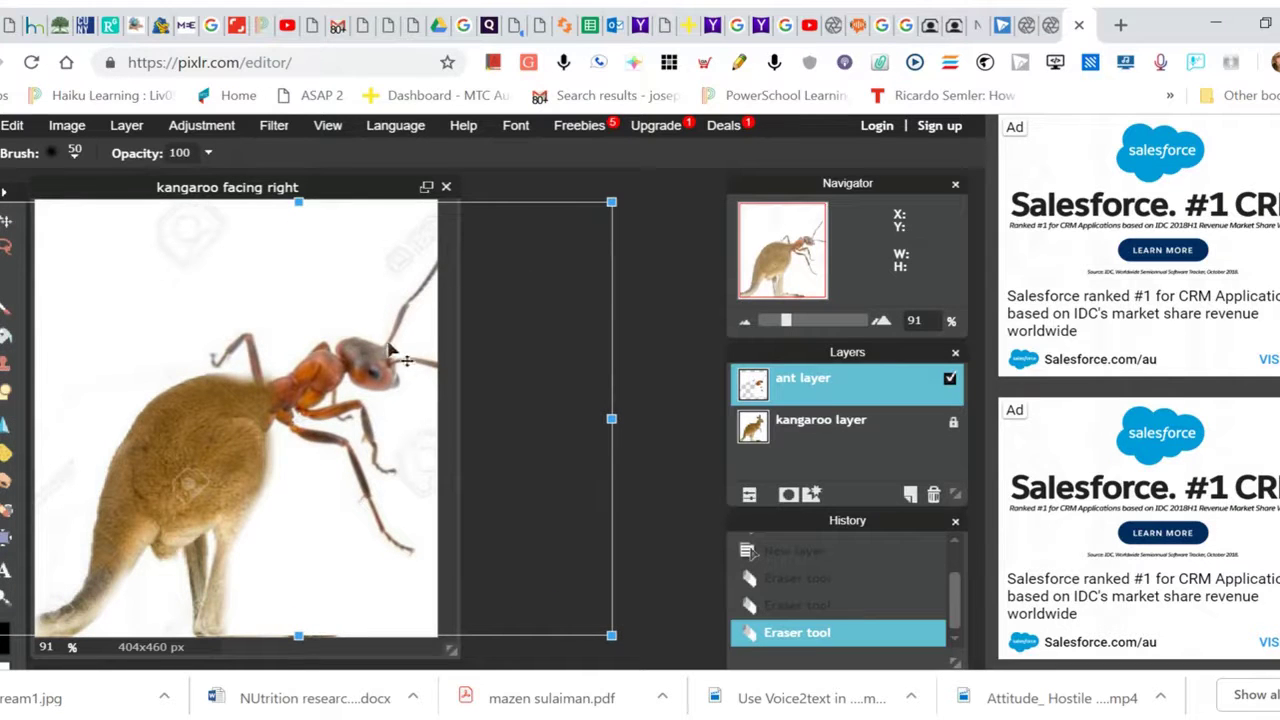
pyautogui.moveTo(406, 372)
pyautogui.mouseDown()
pyautogui.moveTo(369, 366)
pyautogui.moveTo(467, 350)
pyautogui.moveTo(393, 365)
pyautogui.mouseUp()
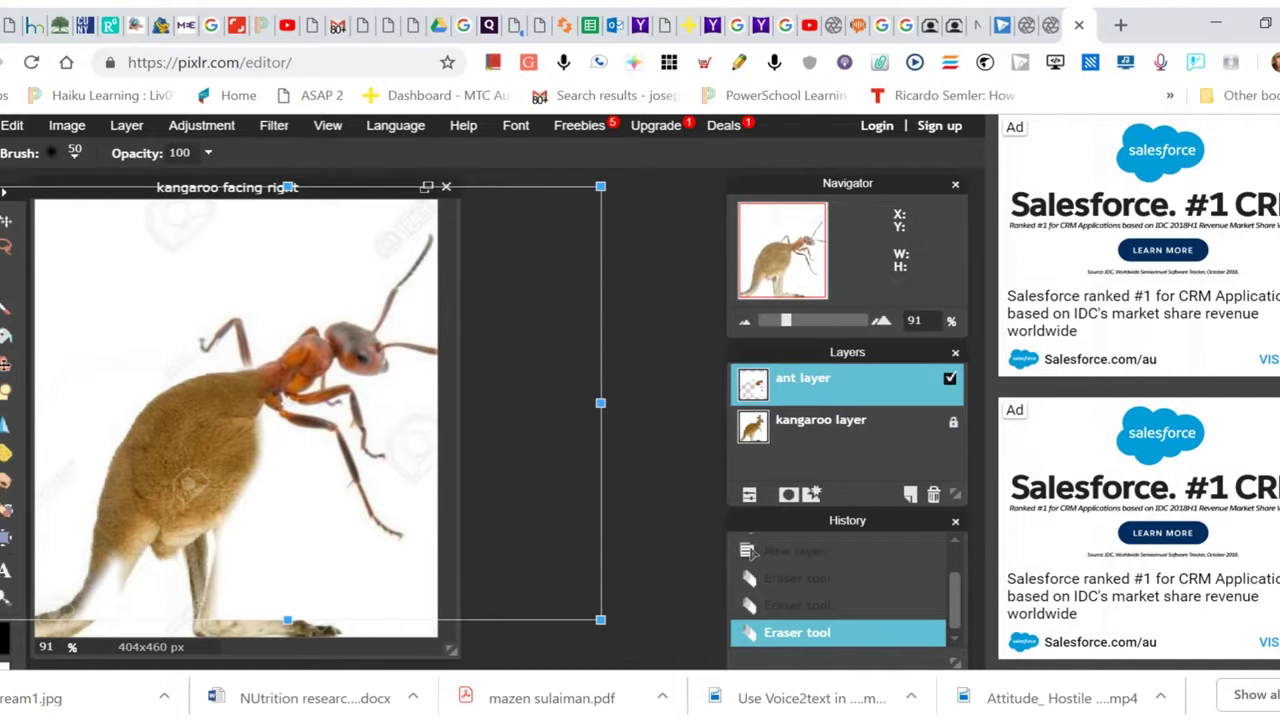
pyautogui.click(664, 487)
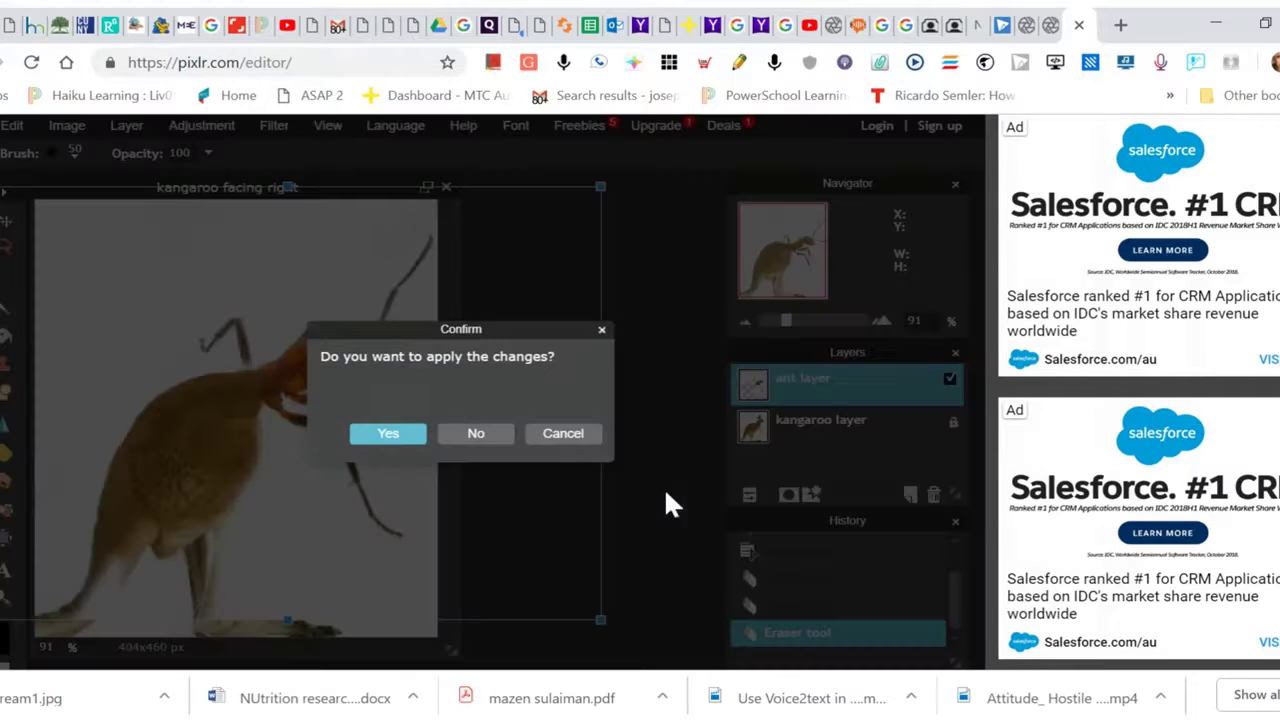
pyautogui.click(388, 437)
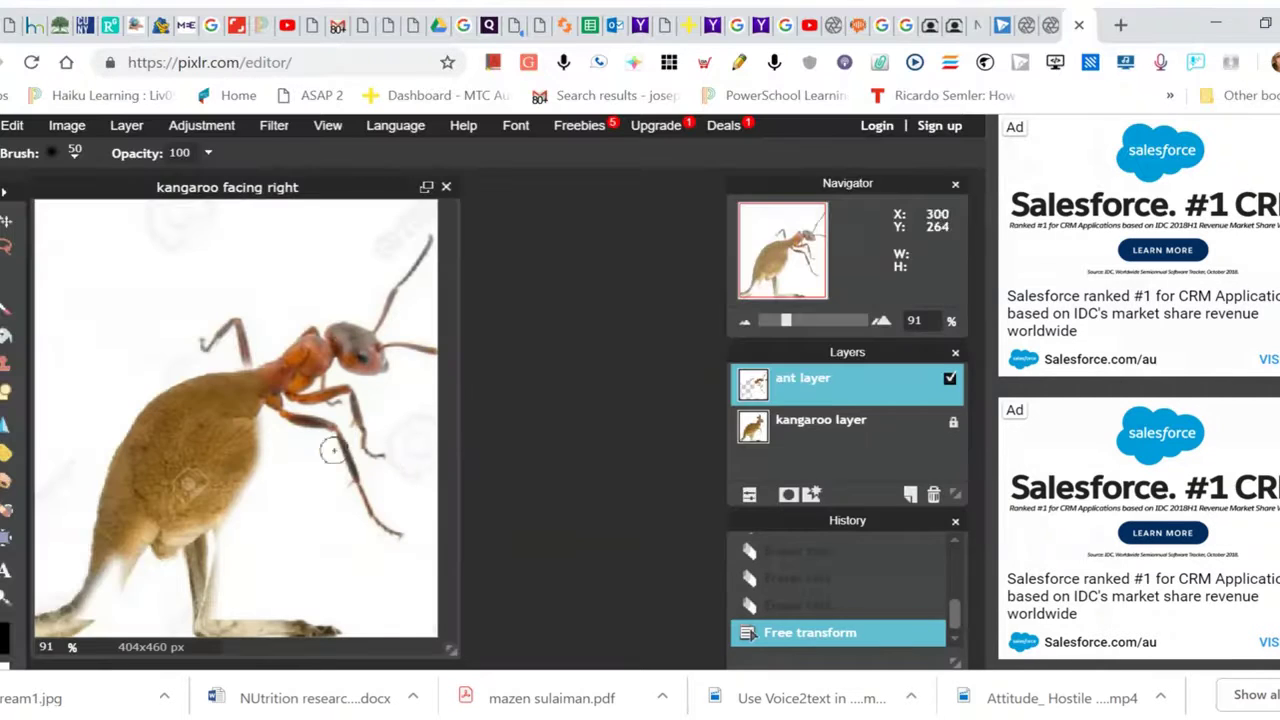
# Step: Erase the leftover white ant background over the kangaroo's body, lower body and tail
pyautogui.click(5, 340)
pyautogui.moveTo(246, 432)
pyautogui.mouseDown()
pyautogui.moveTo(214, 630)
pyautogui.moveTo(258, 433)
pyautogui.moveTo(266, 475)
pyautogui.moveTo(240, 494)
pyautogui.moveTo(247, 410)
pyautogui.moveTo(227, 532)
pyautogui.mouseUp()
pyautogui.moveTo(142, 536)
pyautogui.mouseDown()
pyautogui.moveTo(113, 574)
pyautogui.moveTo(52, 605)
pyautogui.moveTo(80, 606)
pyautogui.moveTo(108, 580)
pyautogui.moveTo(92, 603)
pyautogui.mouseUp()
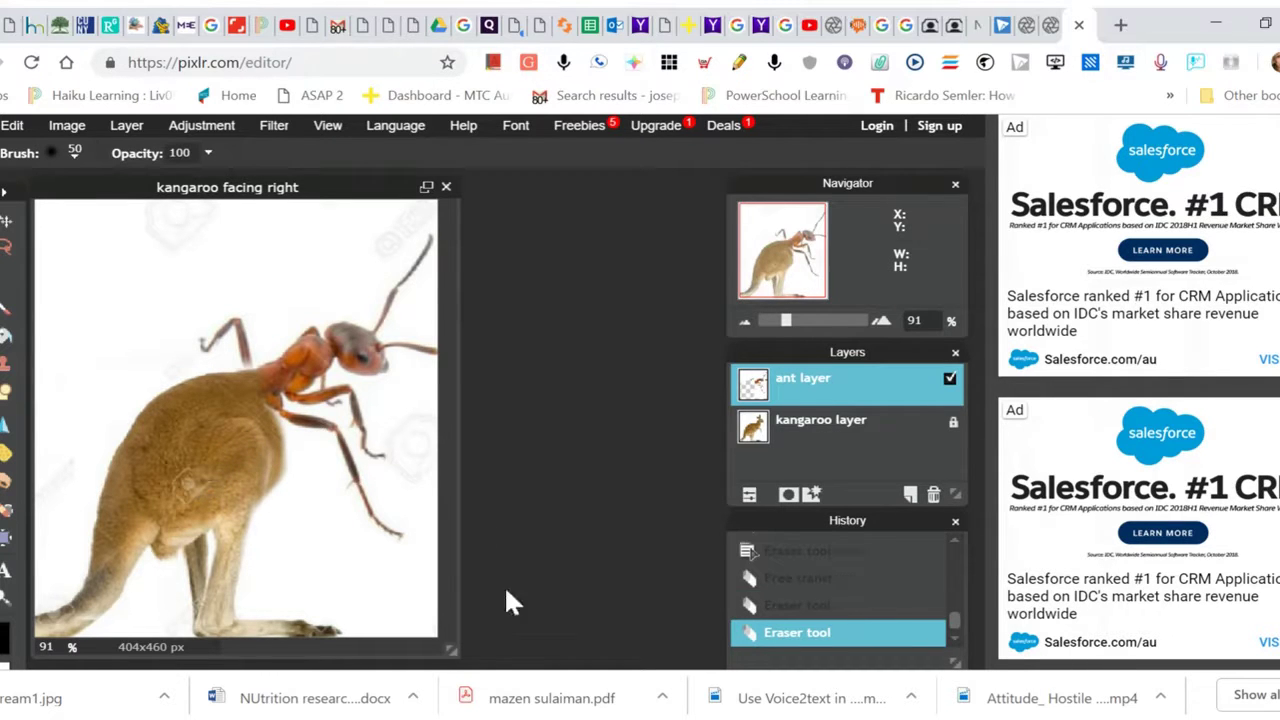
# Step: Save the composite as a JPEG file 'kangantouros Pandorom' with quality raised to 92
pyautogui.click(1, 125)
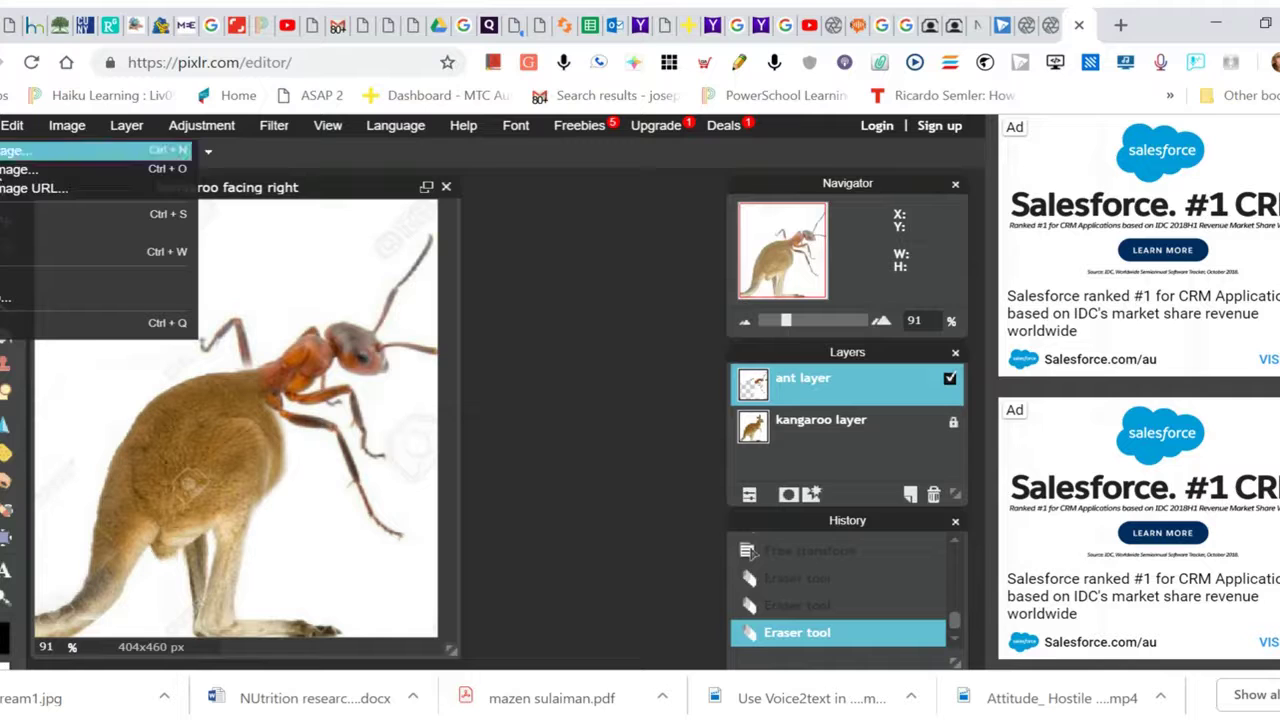
pyautogui.click(2, 214)
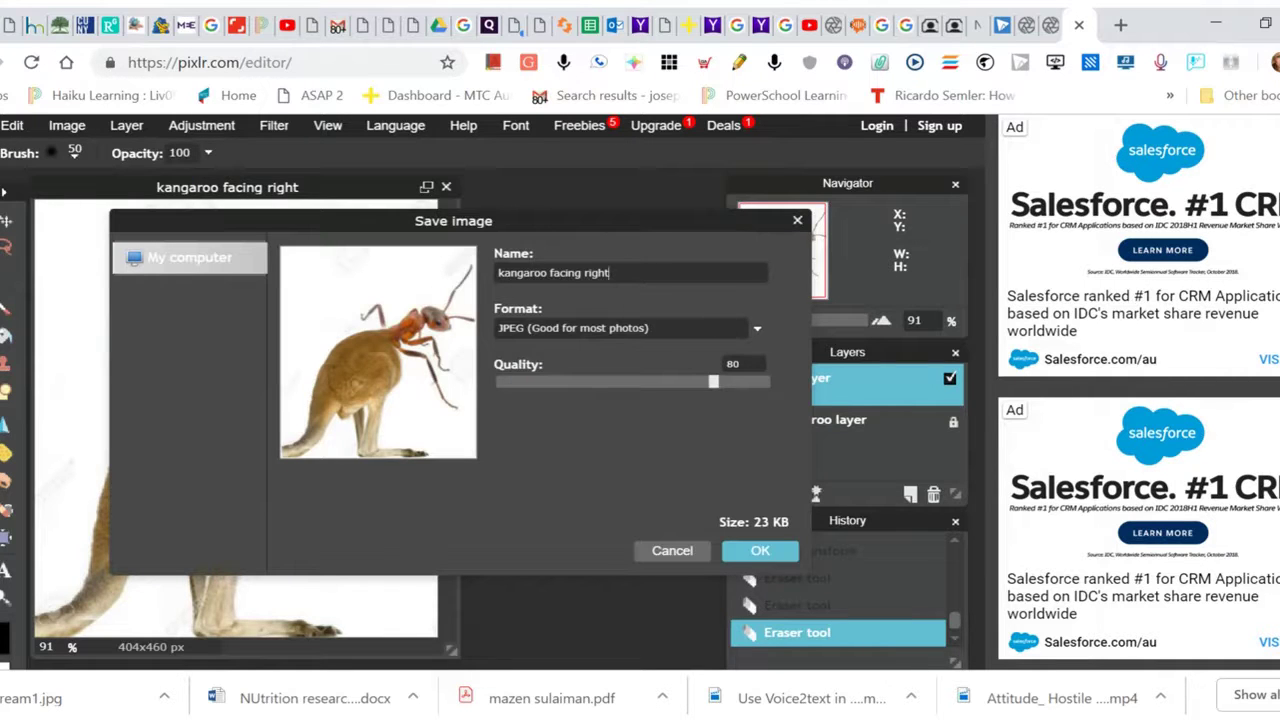
pyautogui.press('BackSpace')
pyautogui.press('BackSpace')
pyautogui.press('BackSpace')
pyautogui.press('BackSpace')
pyautogui.press('BackSpace')
pyautogui.press('BackSpace')
pyautogui.press('BackSpace')
pyautogui.press('BackSpace')
pyautogui.press('BackSpace')
pyautogui.press('BackSpace')
pyautogui.press('BackSpace')
pyautogui.press('BackSpace')
pyautogui.press('BackSpace')
pyautogui.press('BackSpace')
pyautogui.press('BackSpace')
pyautogui.press('BackSpace')
pyautogui.write('ntouros')
pyautogui.write('Pandorom')
pyautogui.moveTo(715, 381); pyautogui.dragTo(721, 380)
pyautogui.click(755, 333)
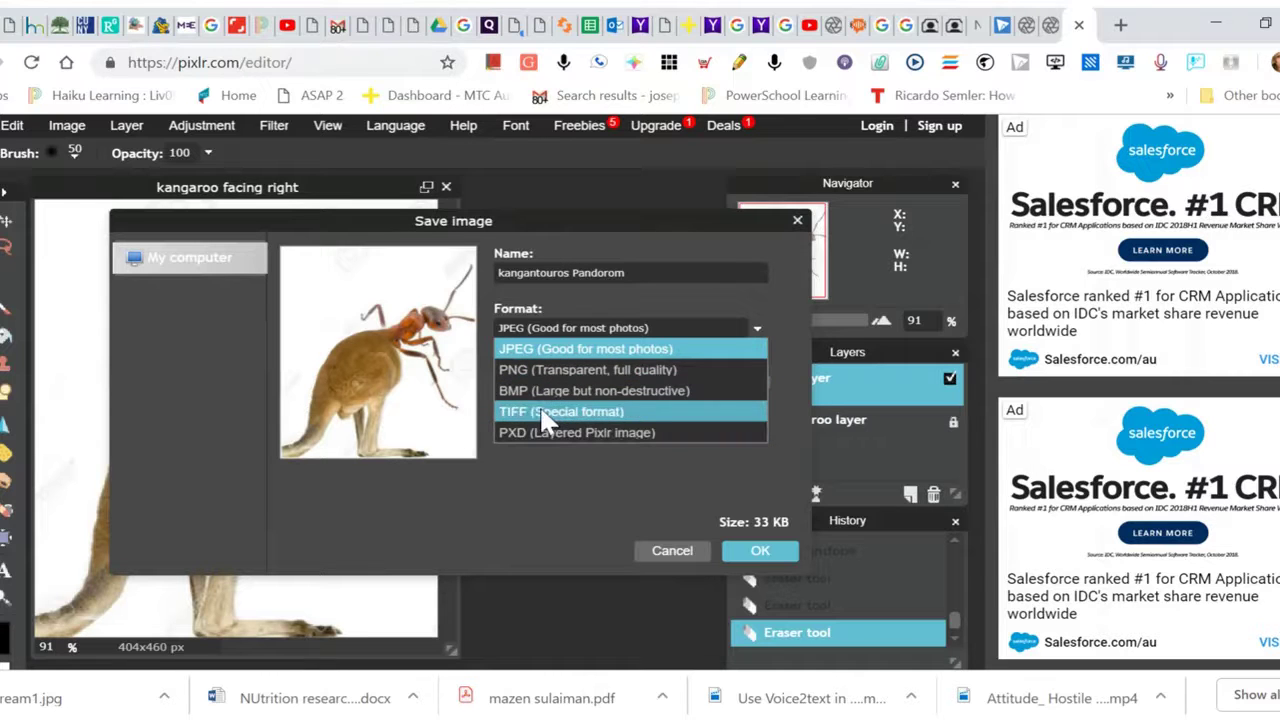
pyautogui.click(590, 350)
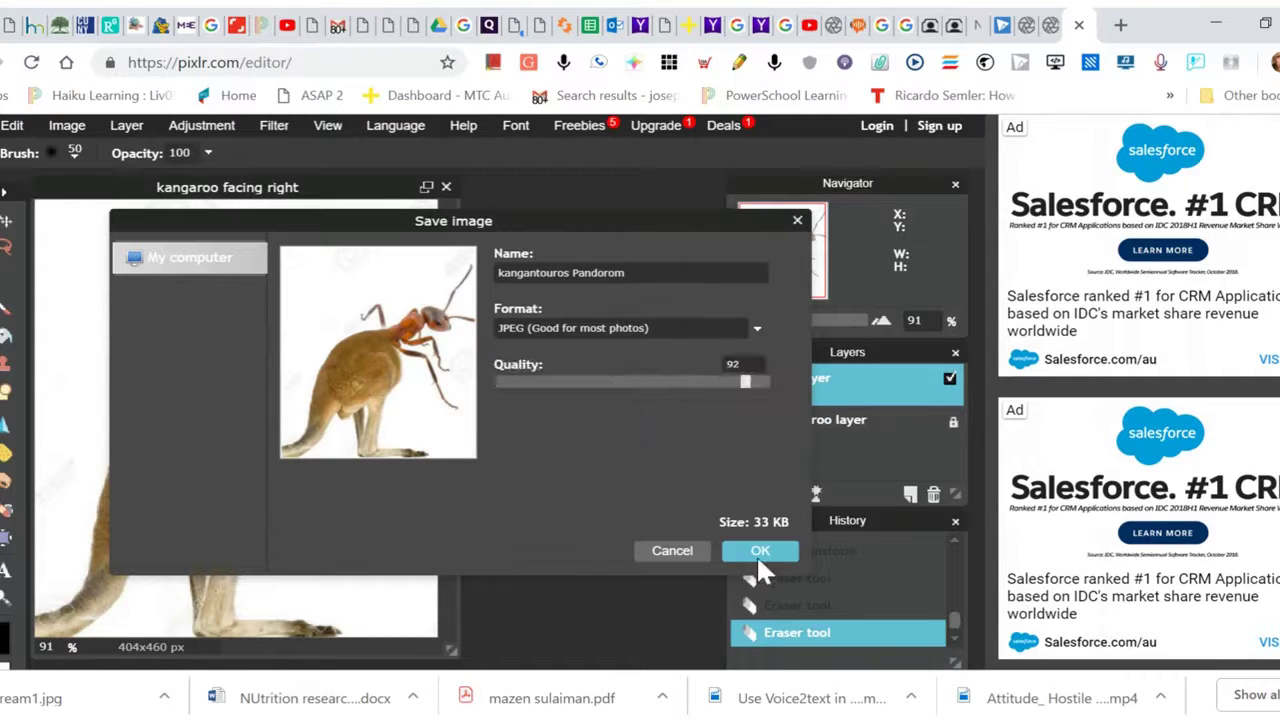
pyautogui.click(760, 550)
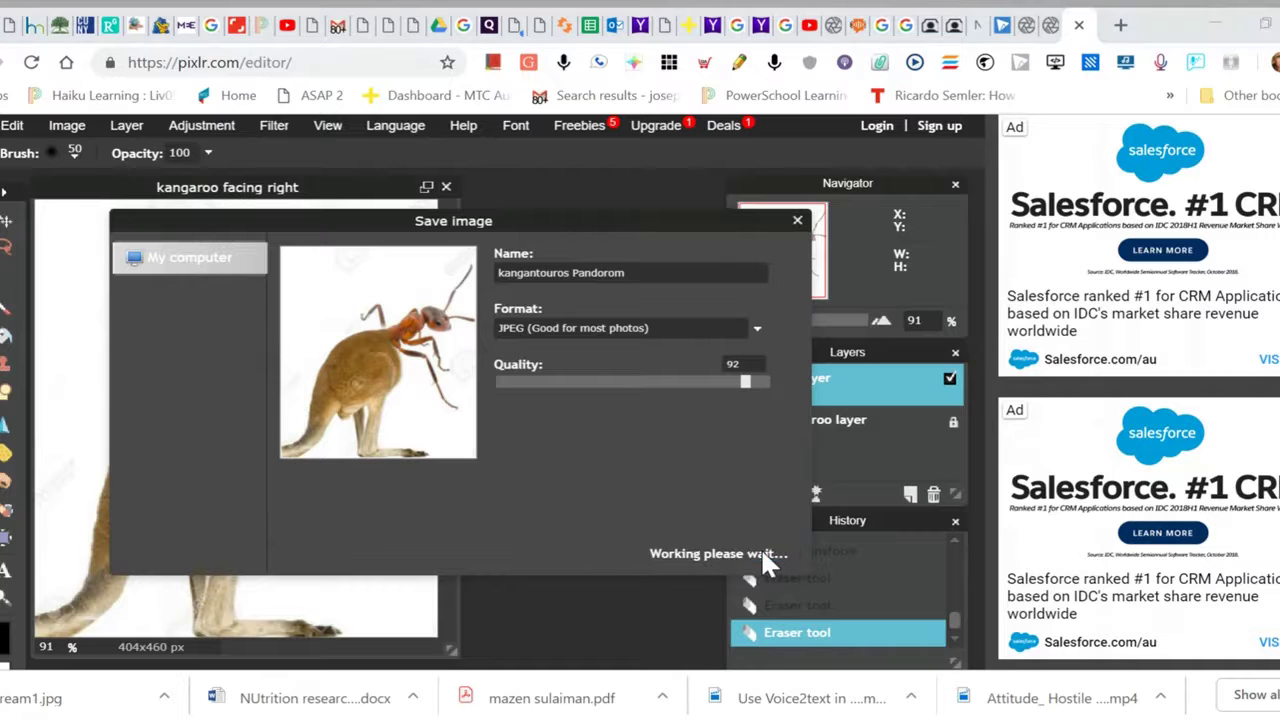